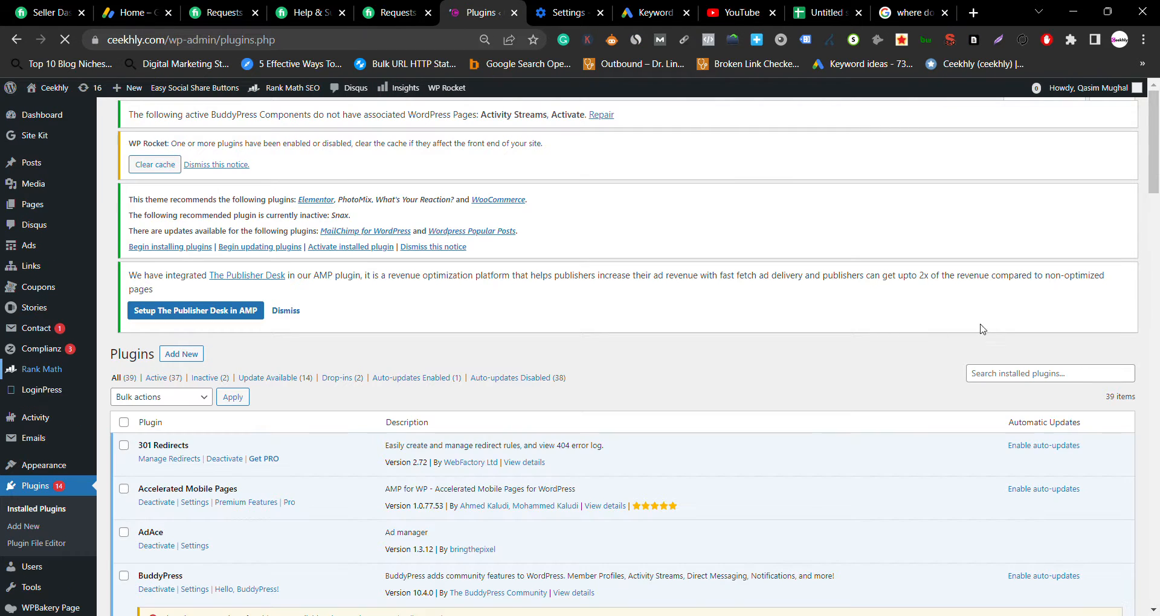
Open the page for adding plugins and search the plugin directory for "google web"
scroll(983, 329, "down", 3)
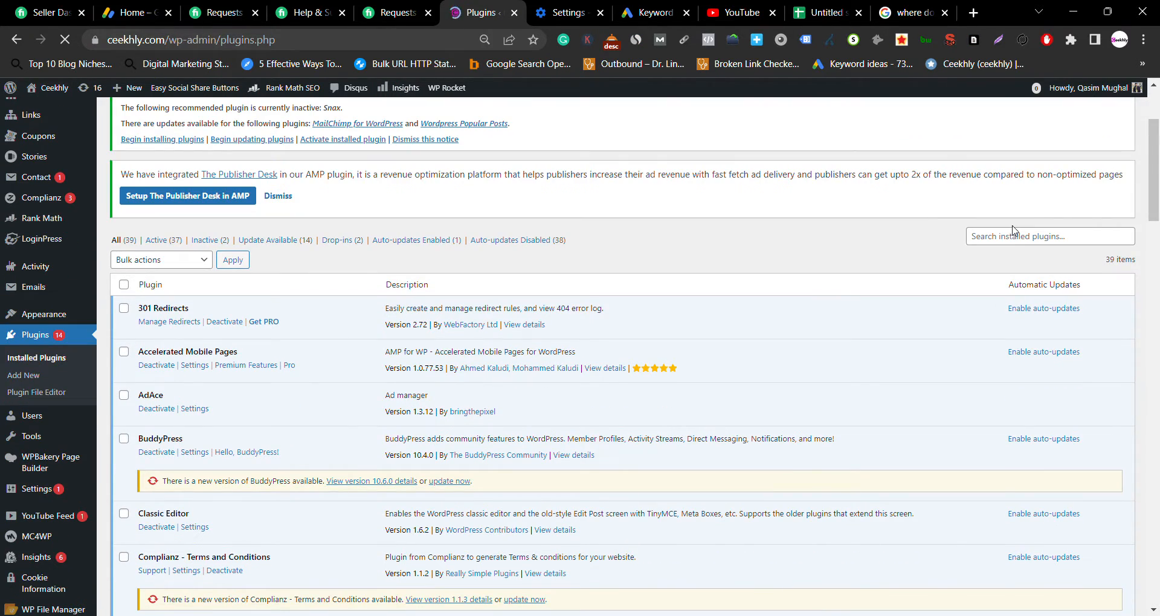
left_click(1017, 238)
scroll(548, 216, "up", 3)
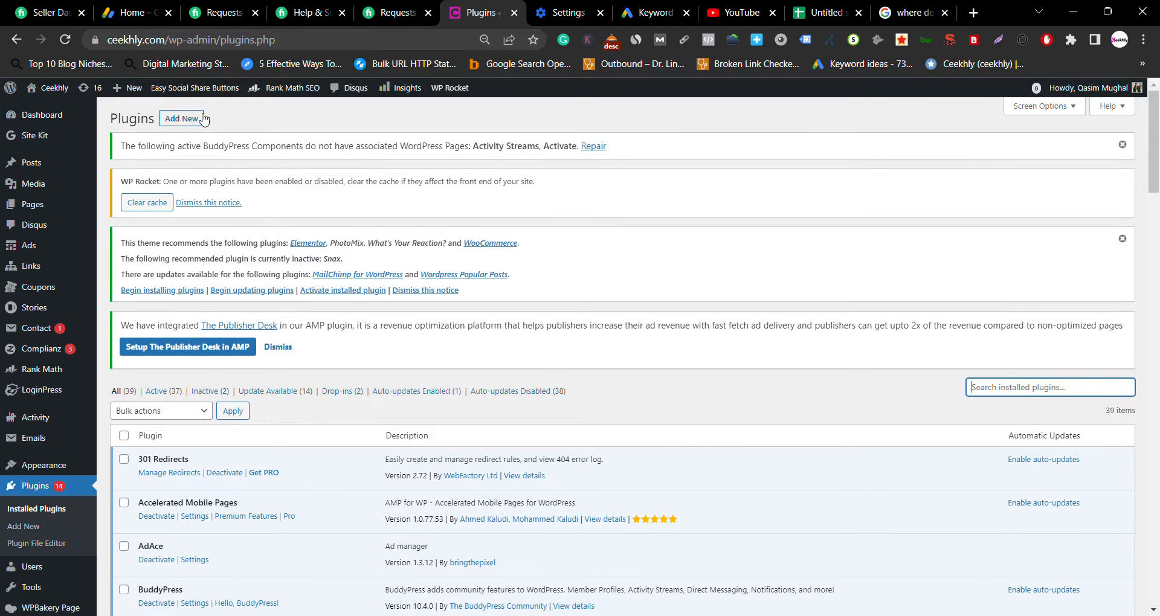
left_click(204, 119)
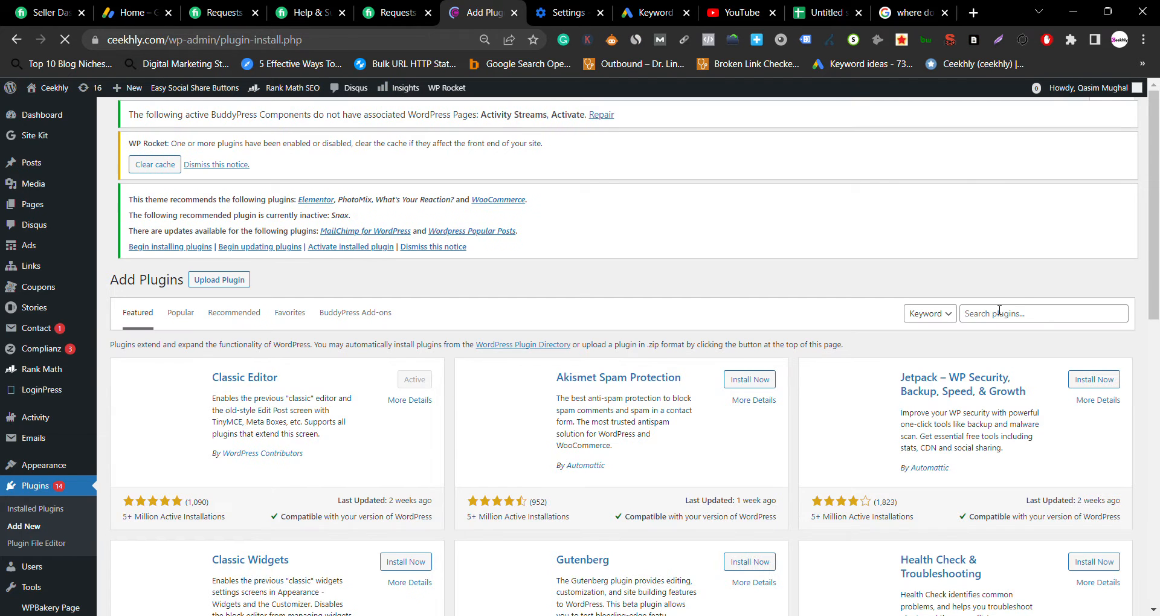
left_click(999, 310)
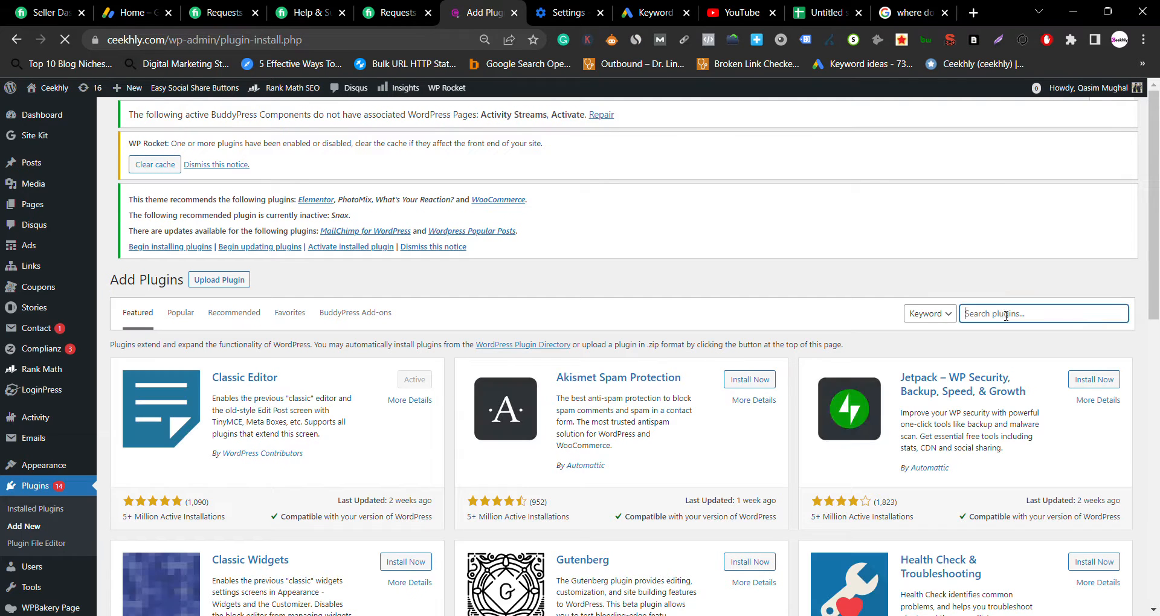
type("google web")
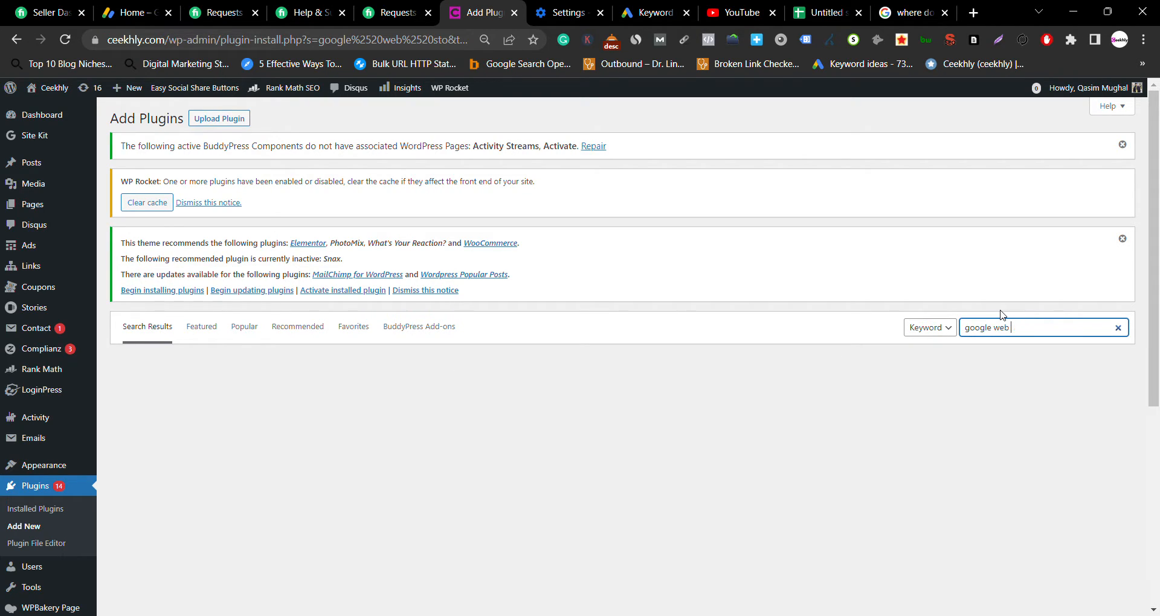
Update the Web Stories plugin by Google from the search results
scroll(822, 275, "down", 3)
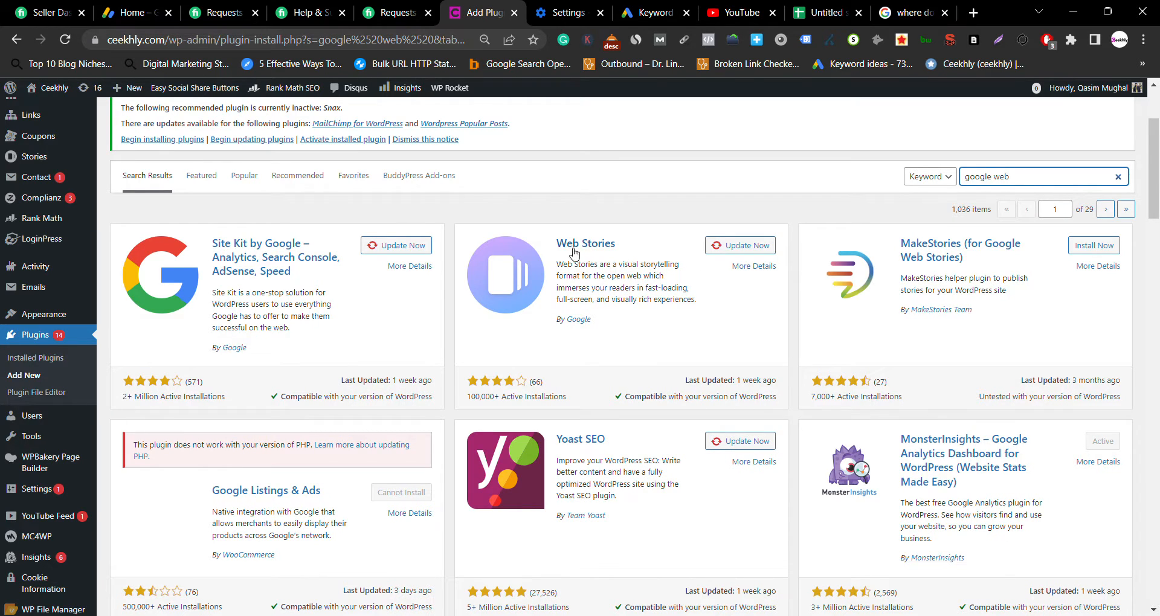
left_click(735, 248)
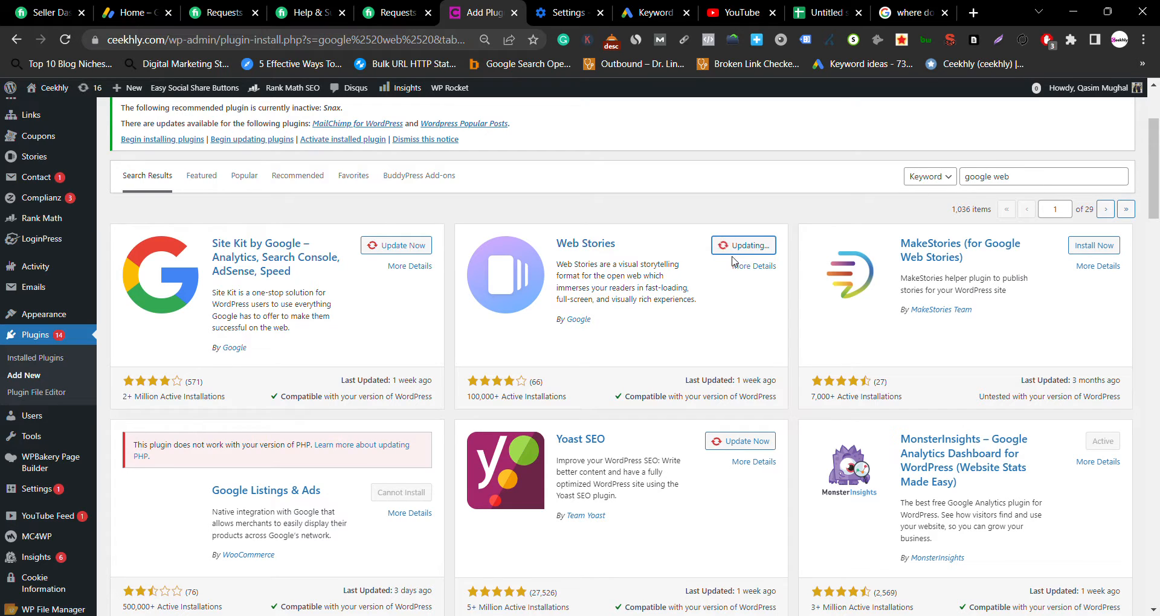
scroll(53, 301, "up", 3)
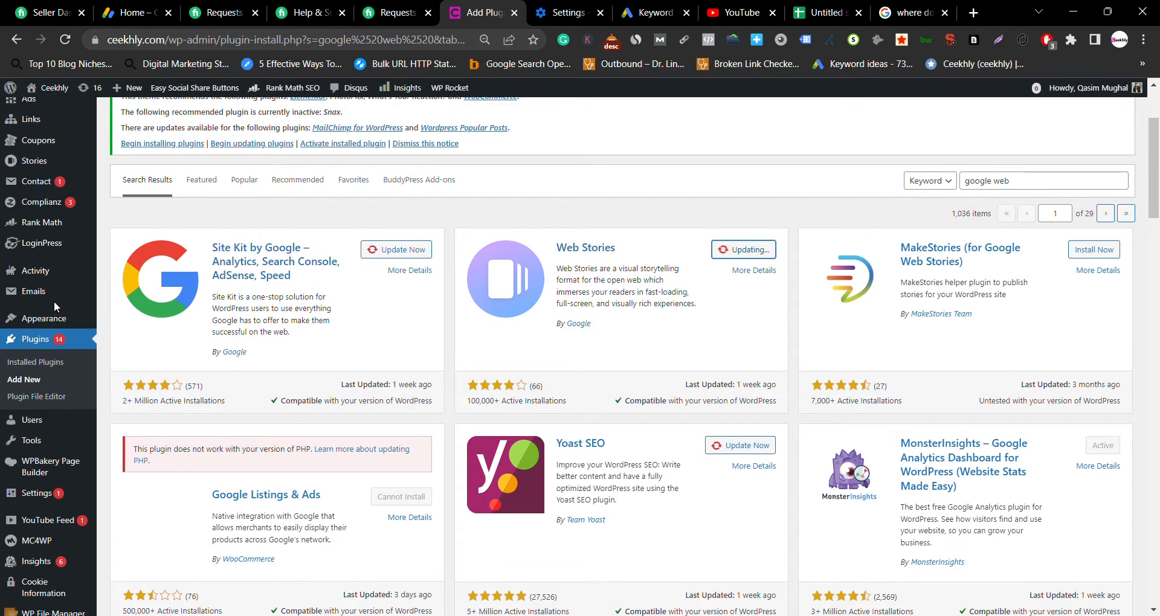
mouse_move(41, 268)
mouse_move(30, 309)
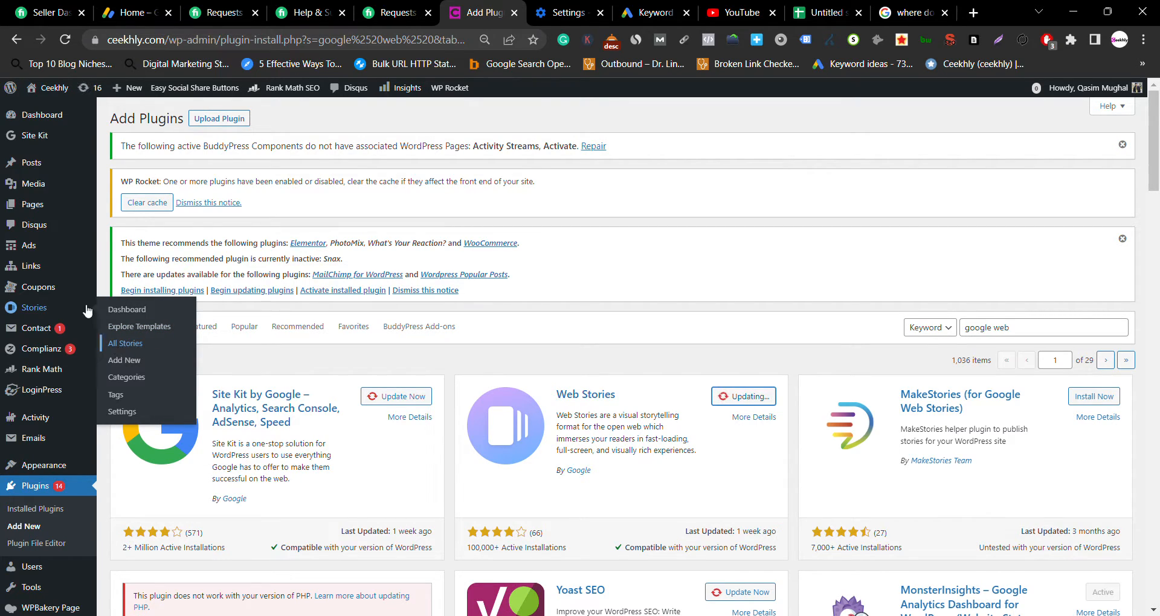
mouse_move(30, 170)
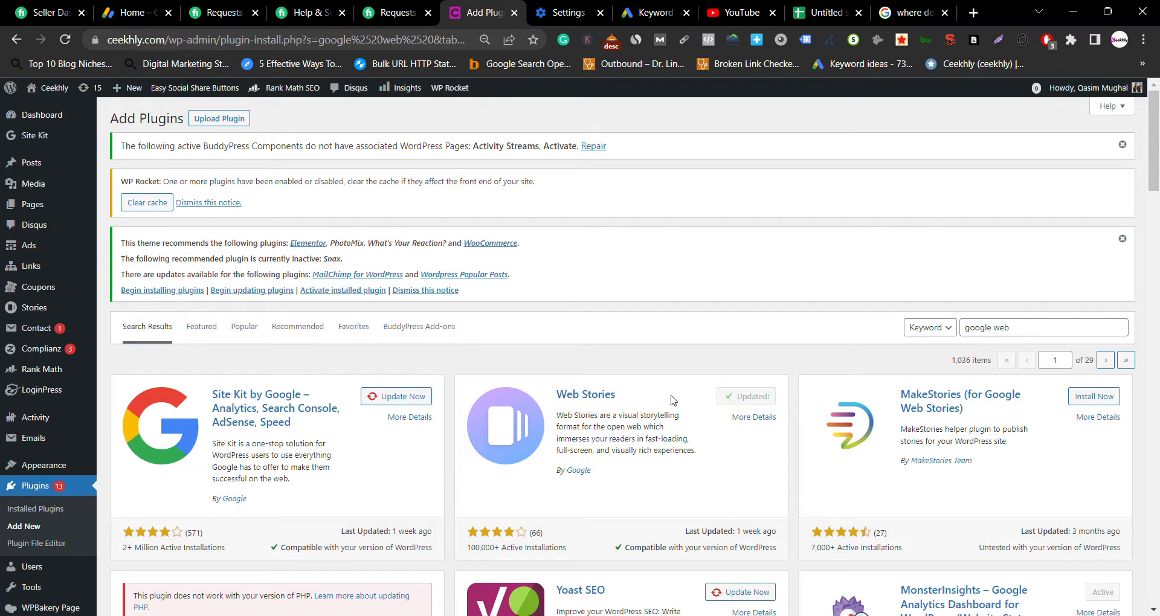
scroll(490, 329, "down", 3)
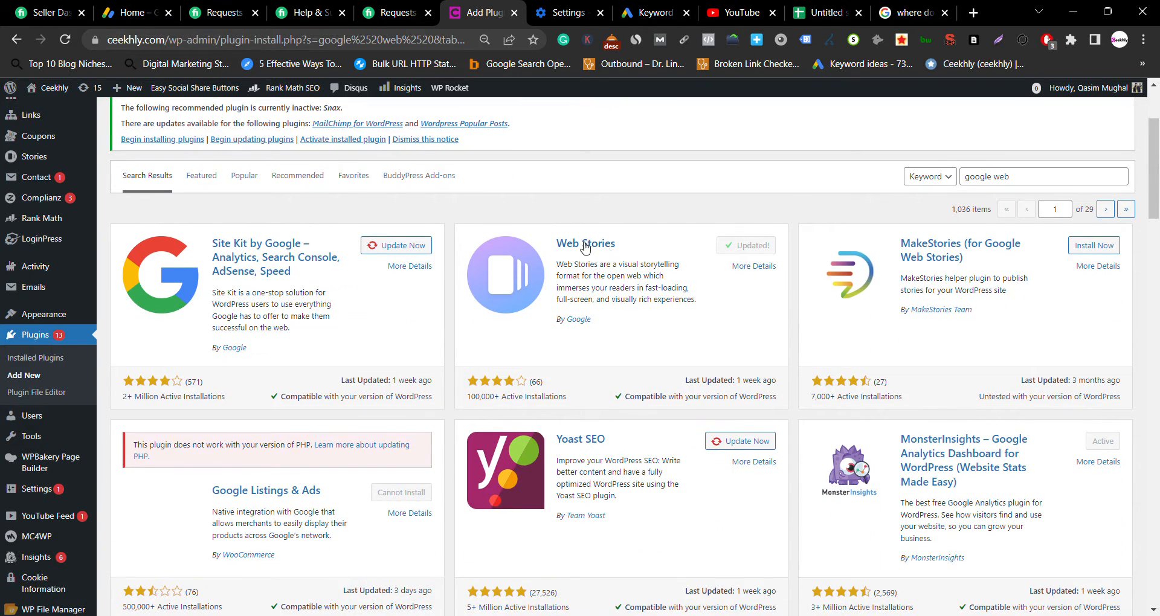
scroll(36, 235, "up", 1)
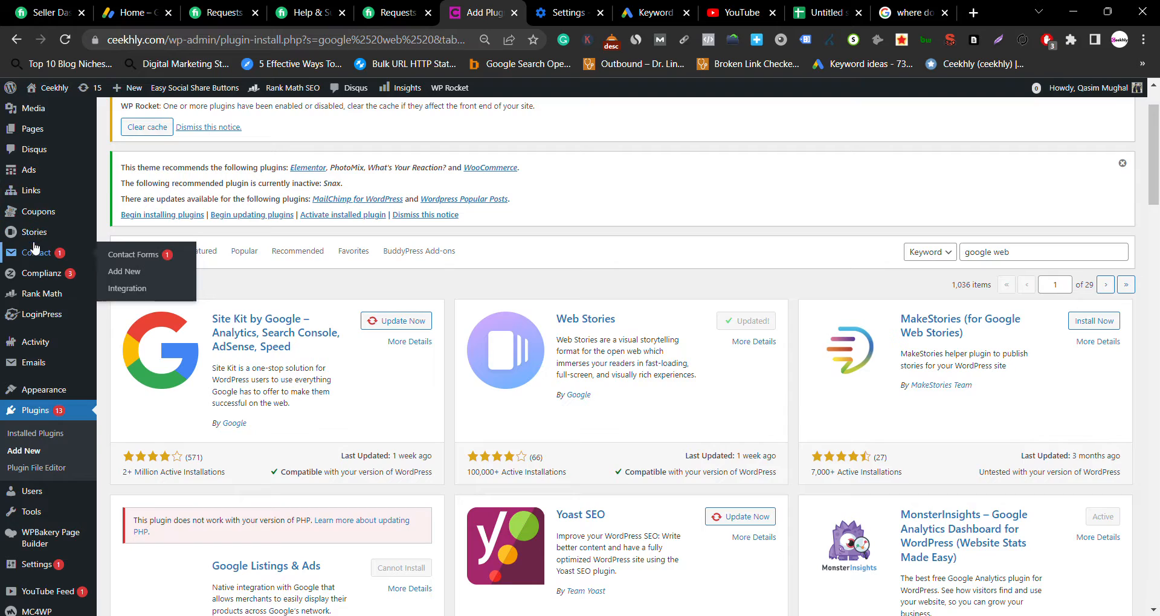
Open the Web Stories dashboard and look over the existing stories
mouse_move(36, 231)
left_click(134, 237)
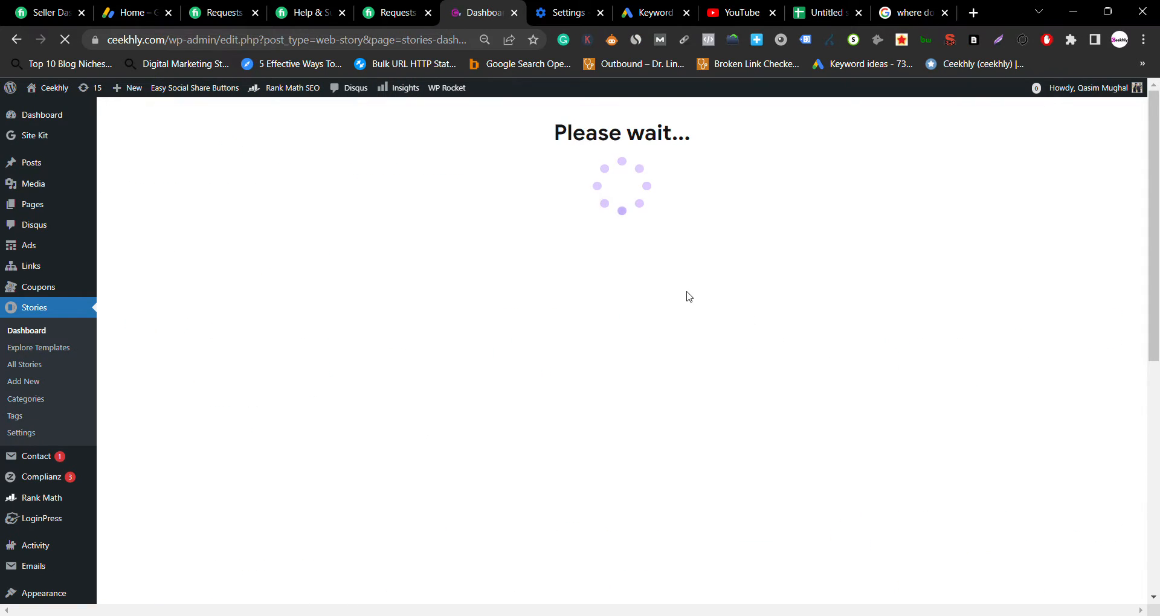
scroll(700, 308, "down", 3)
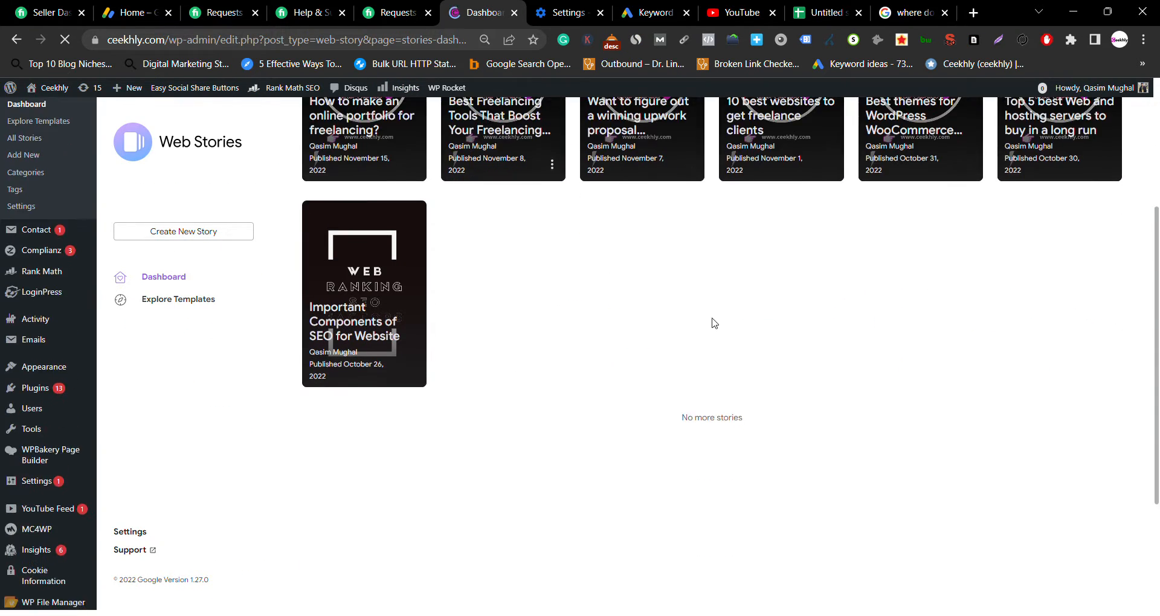
scroll(712, 323, "up", 3)
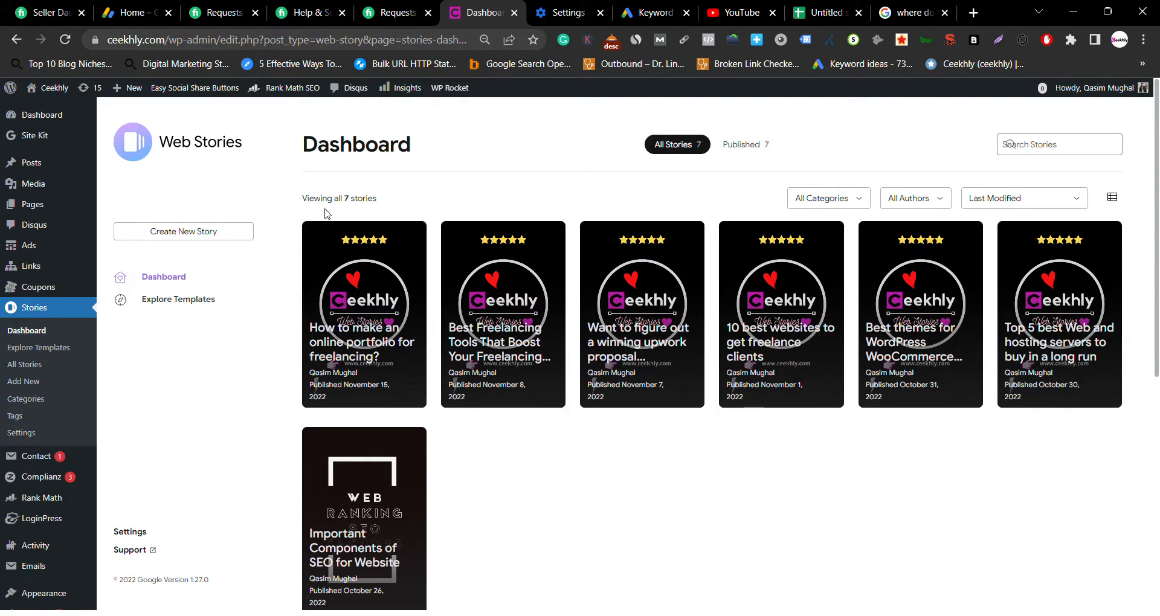
left_click_drag(285, 206, 383, 207)
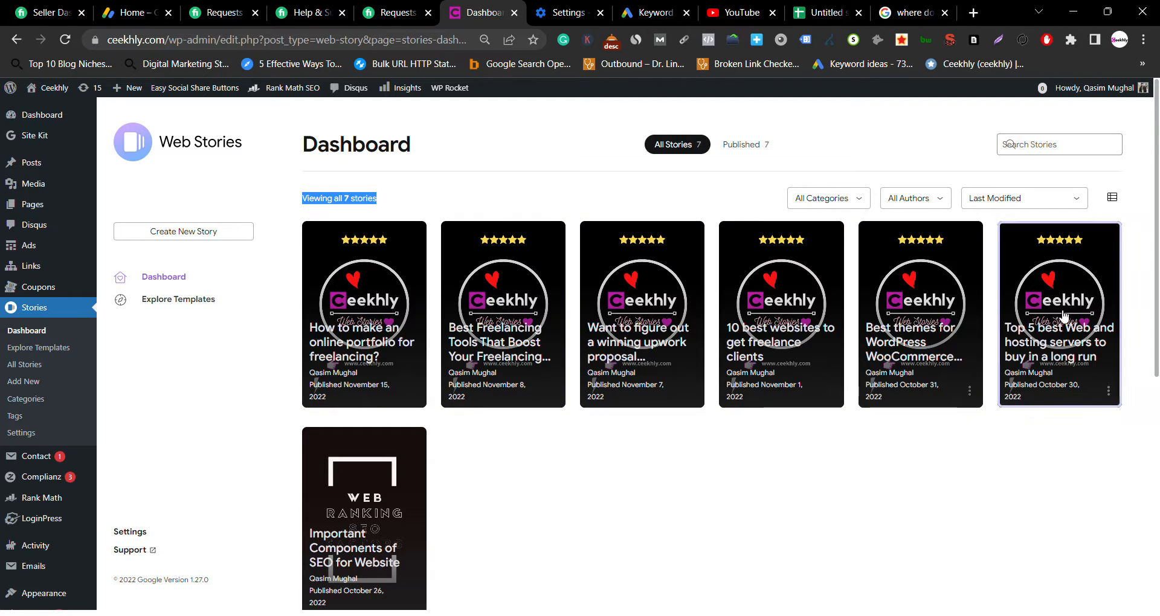
Open the story template gallery and browse the available templates
left_click(25, 349)
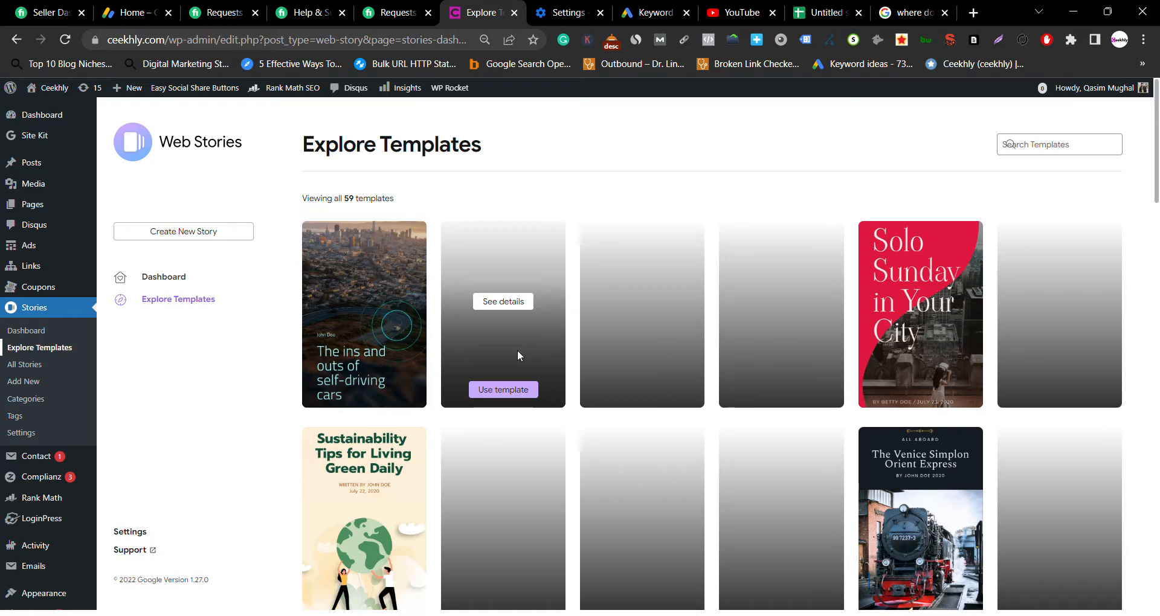
scroll(517, 350, "down", 3)
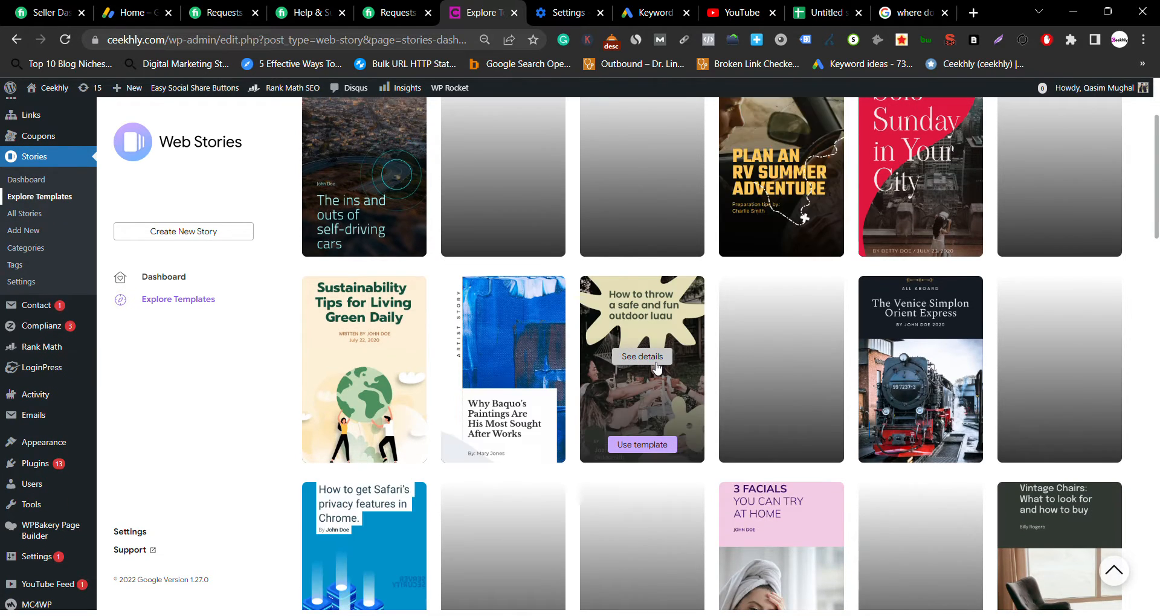
scroll(52, 266, "up", 2)
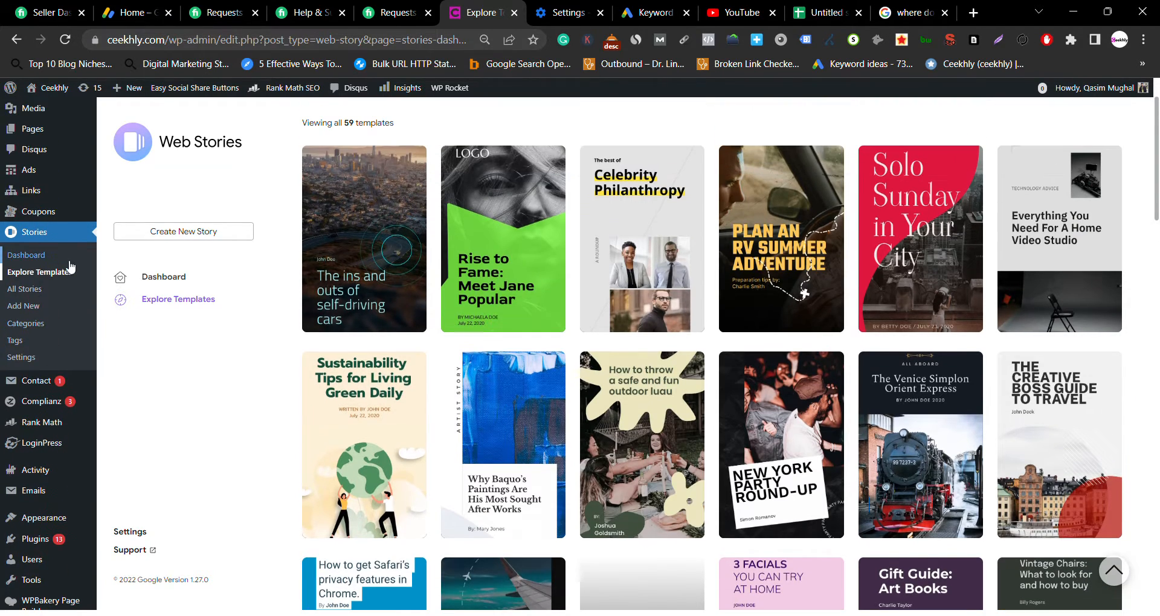
Open the list of all stories and examine their titles, categories, tags, dates and featured images
left_click(38, 292)
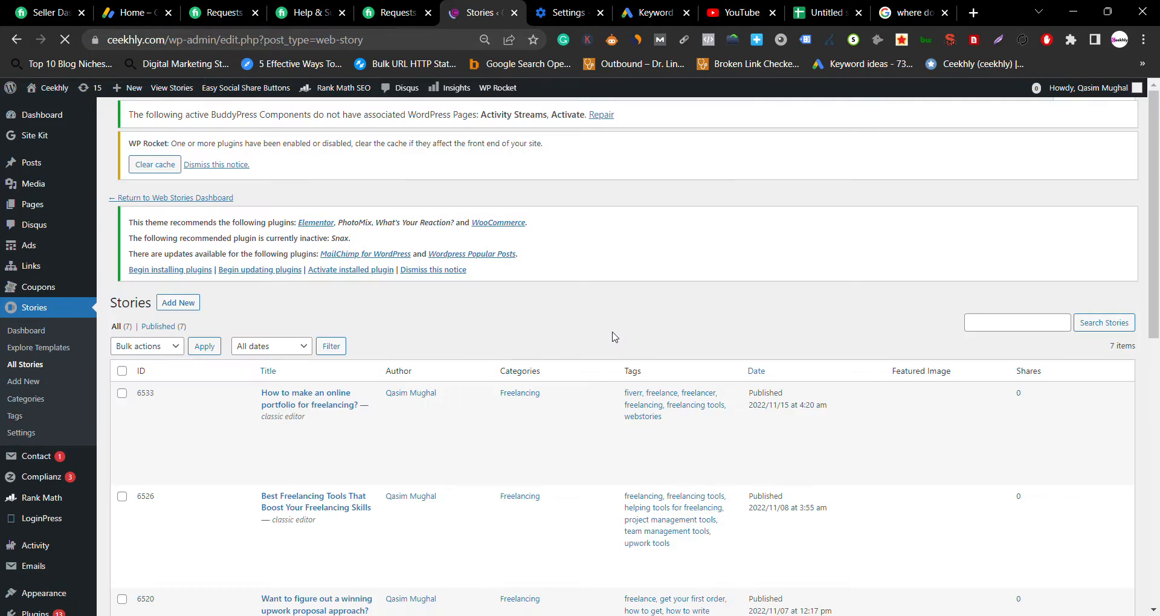
scroll(614, 337, "down", 7)
scroll(863, 391, "up", 3)
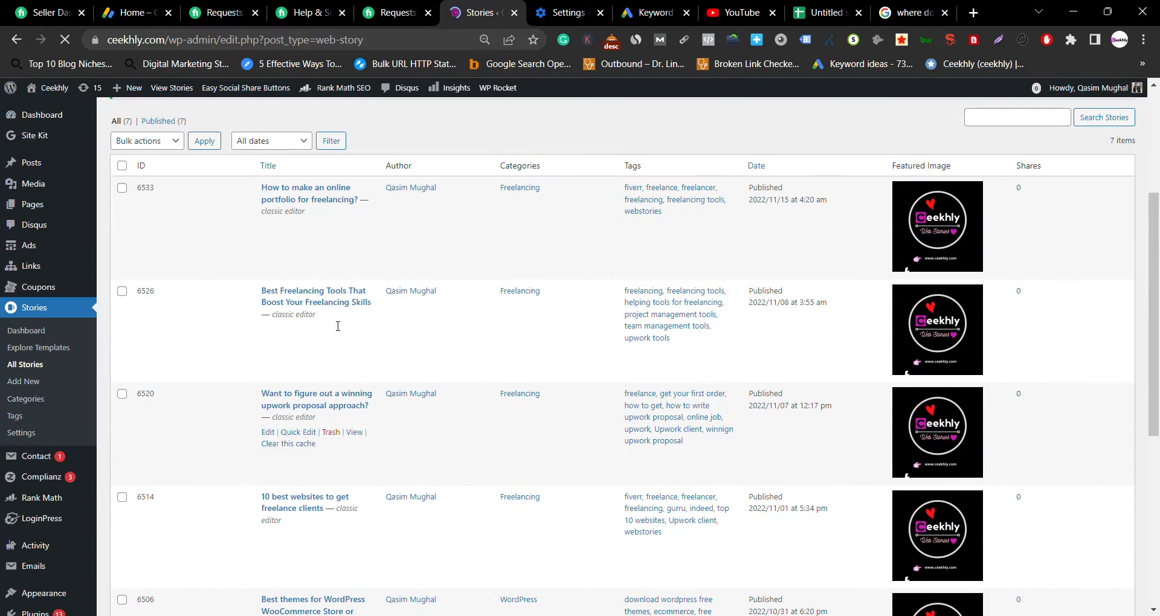
scroll(245, 266, "up", 1)
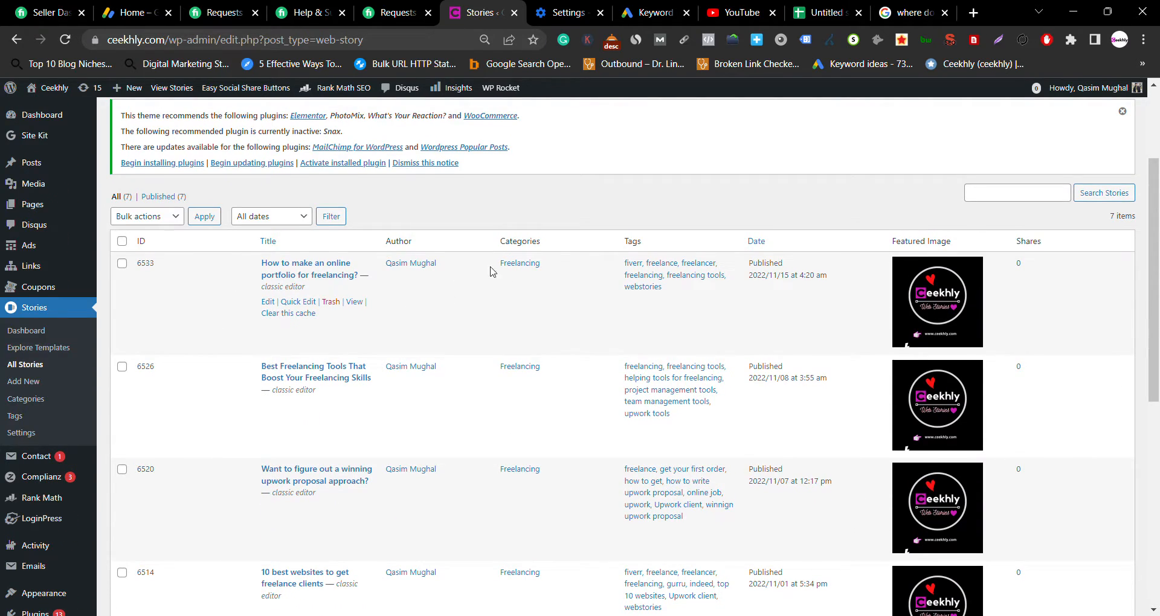
scroll(722, 240, "down", 1)
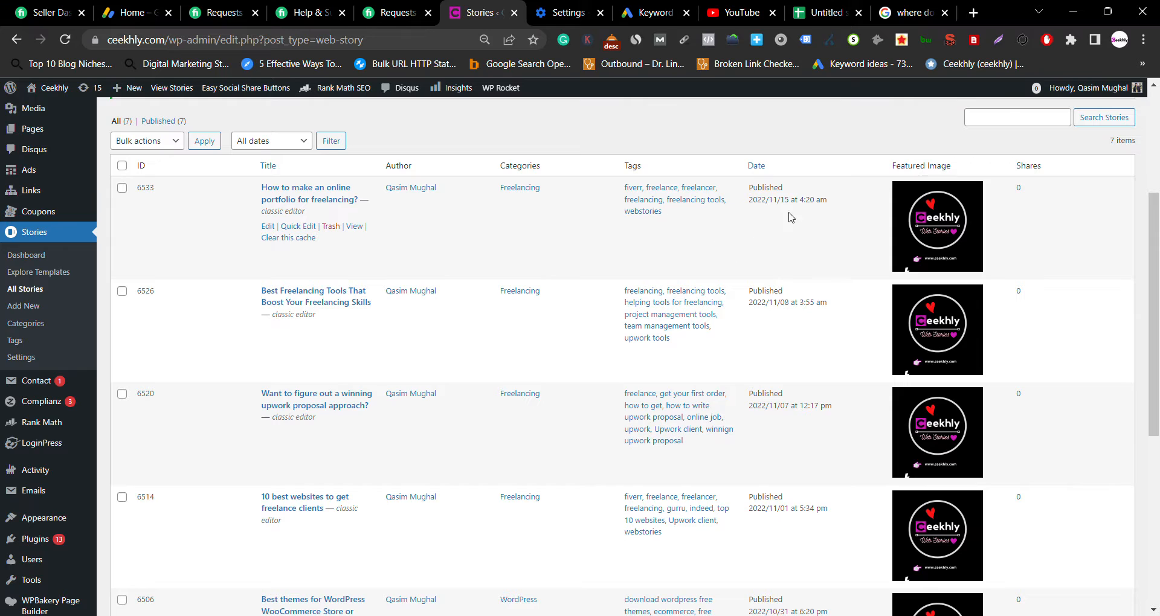
scroll(409, 220, "down", 2)
Start a new story and look through the editor's uploaded media, stock images, text styles, shapes and stickers
scroll(409, 220, "up", 6)
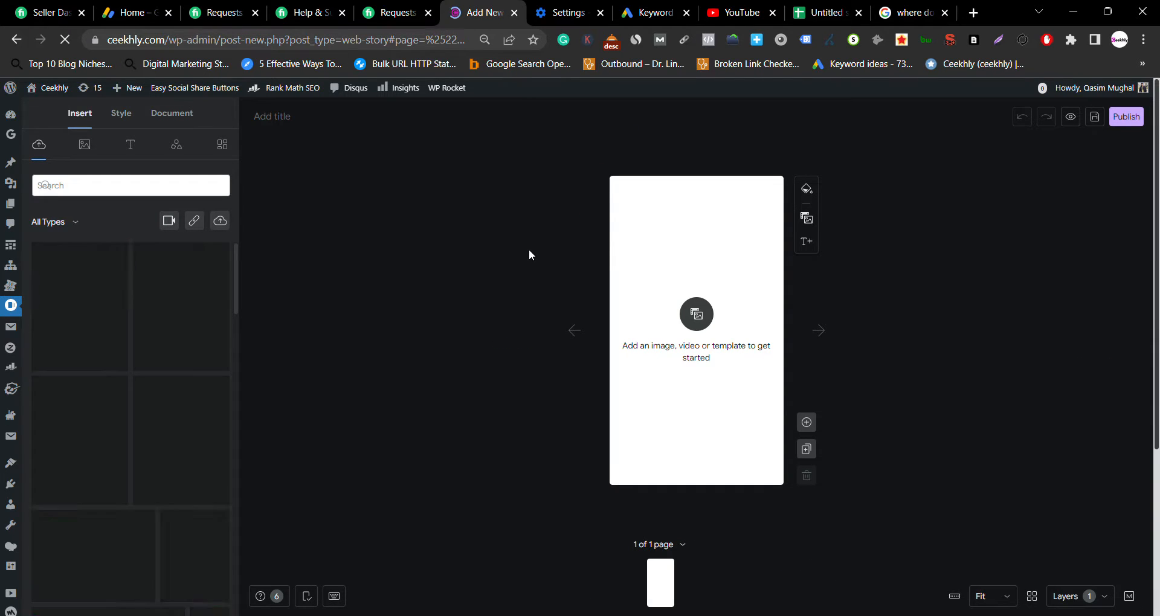
scroll(130, 350, "down", 8)
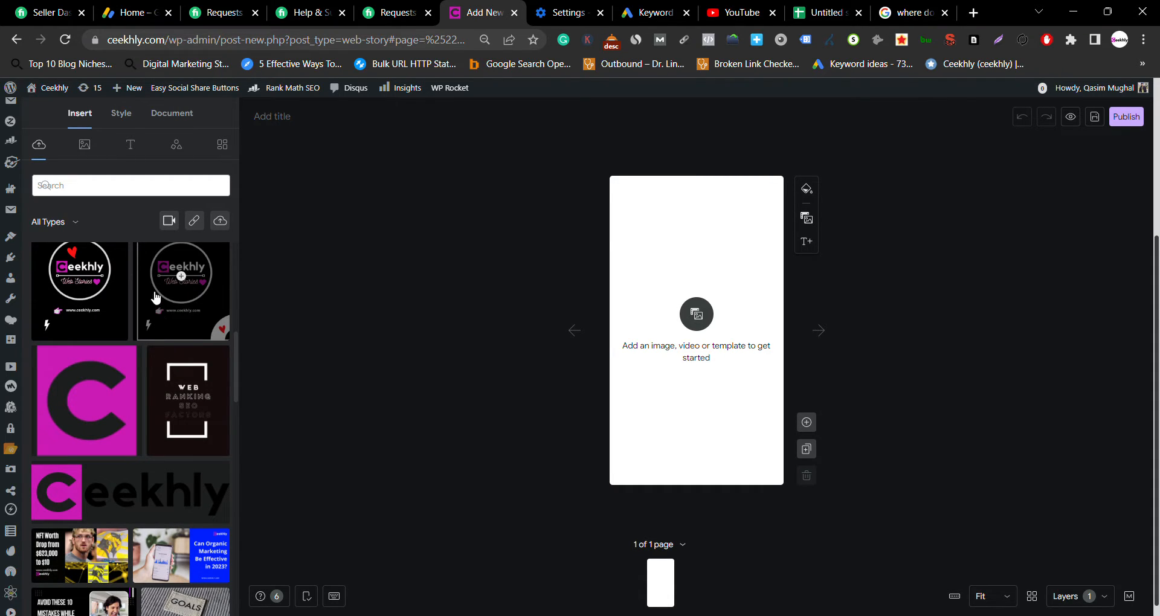
left_click(85, 149)
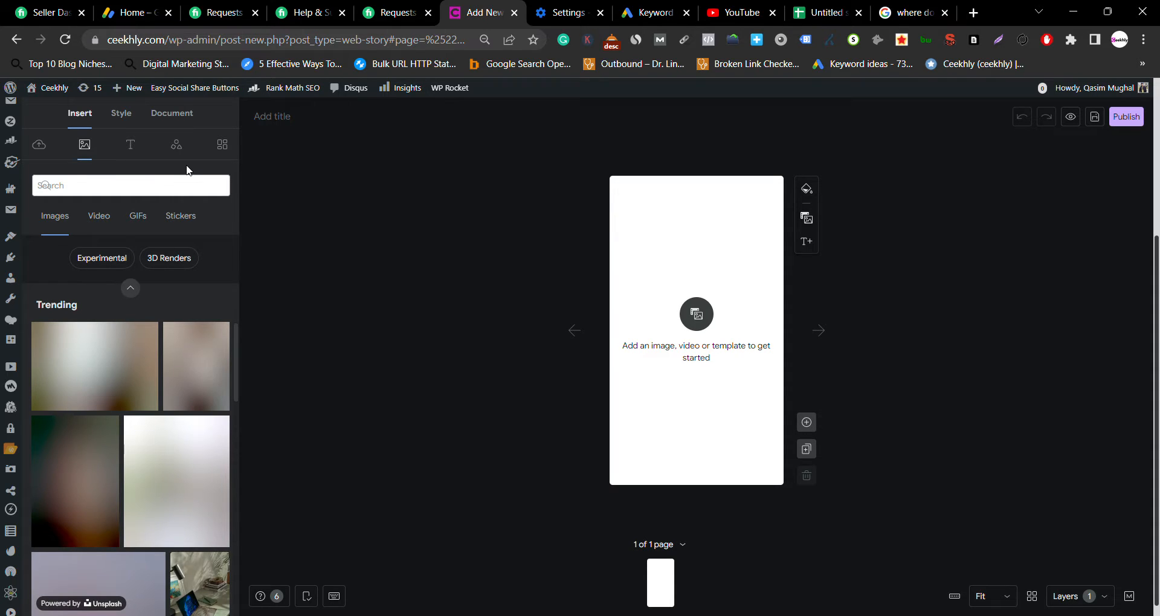
left_click(137, 155)
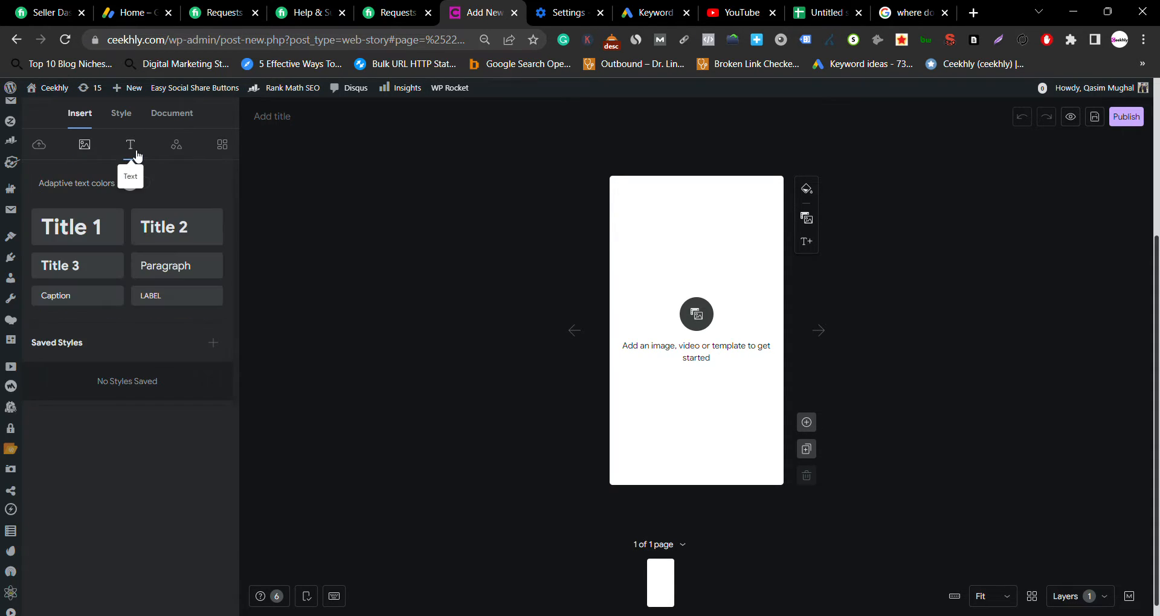
scroll(137, 269, "down", 3)
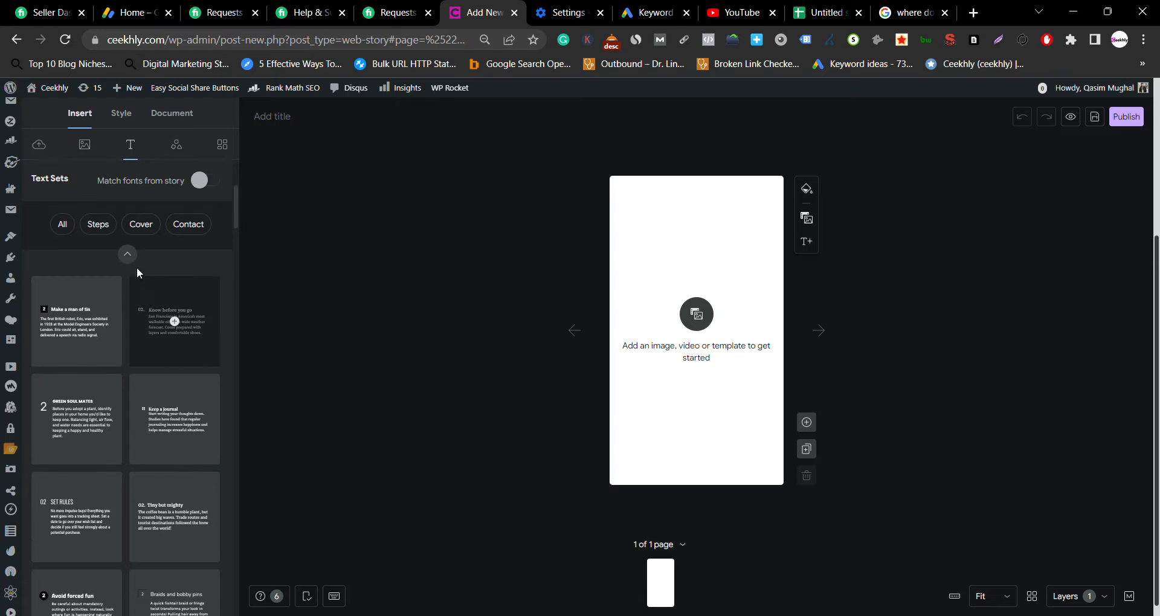
left_click(127, 254)
left_click(176, 144)
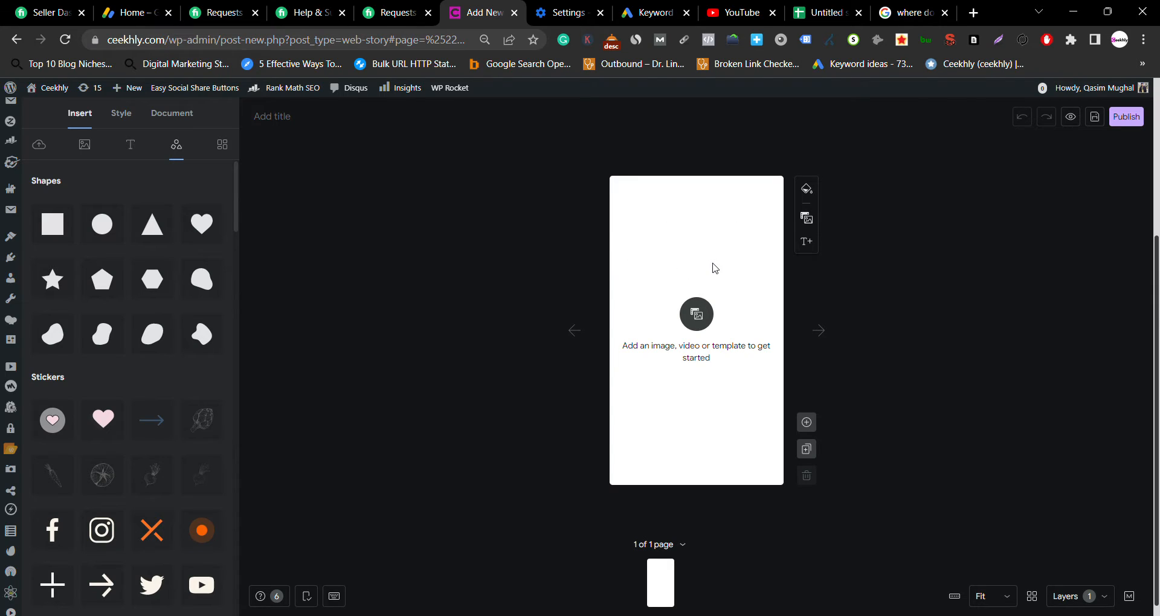
scroll(677, 335, "up", 4)
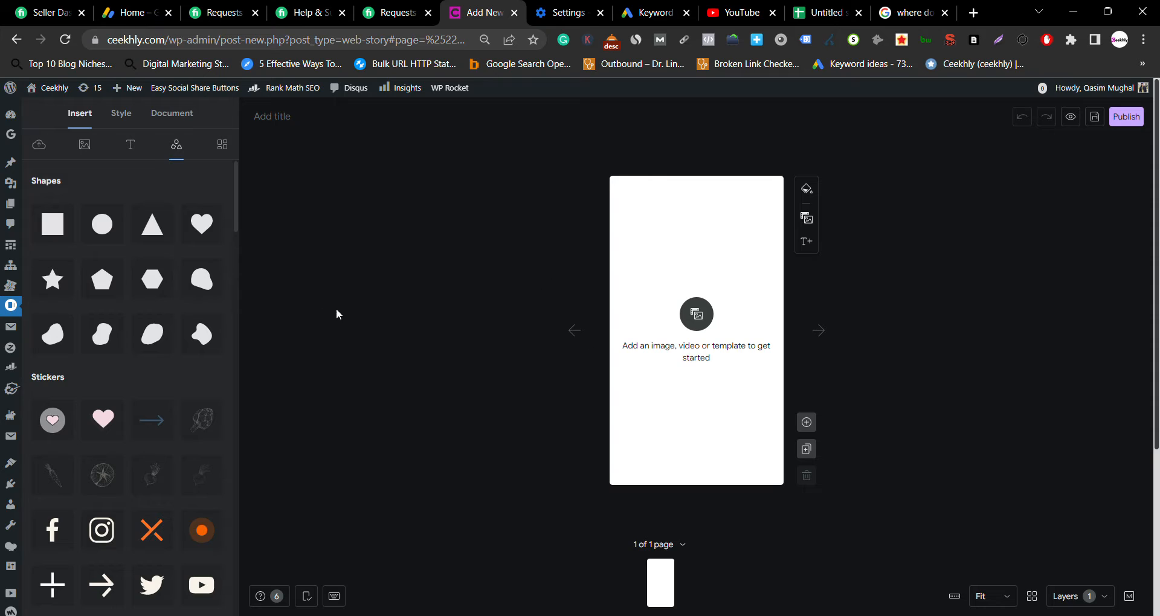
Open the new story's publishing details and choose the square pink "C" image as the publisher logo
left_click(1136, 121)
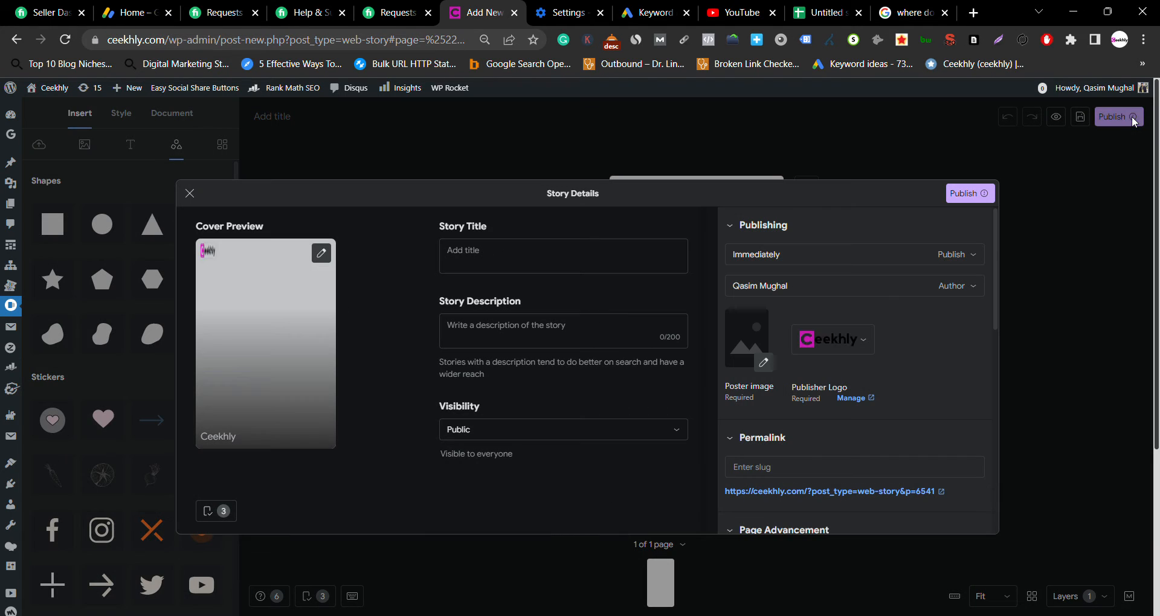
left_click(560, 258)
left_click(548, 332)
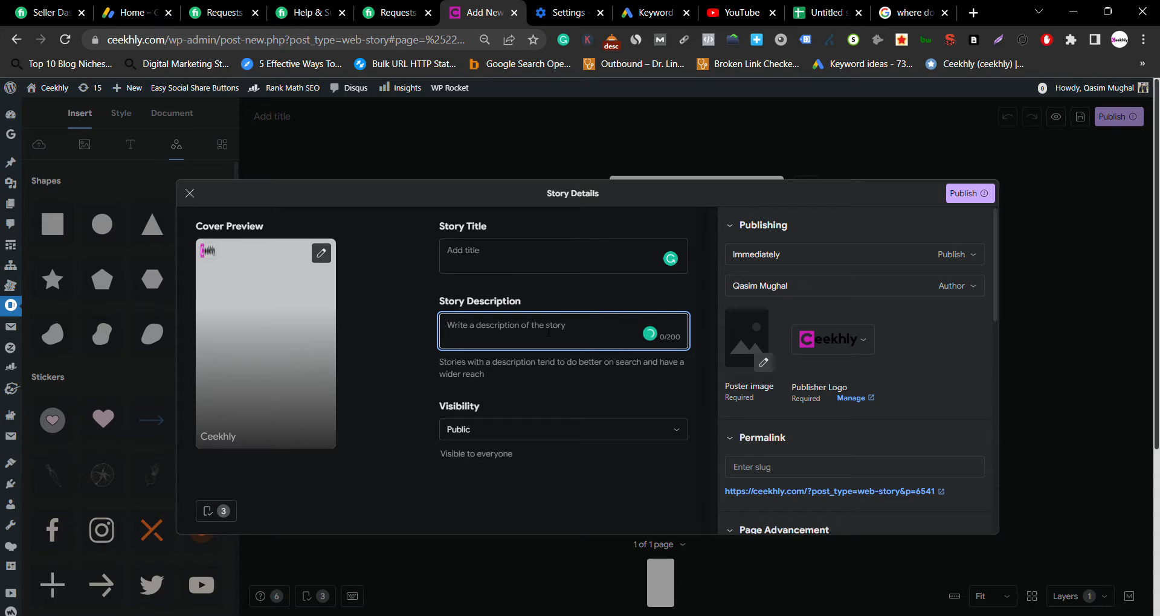
left_click(870, 343)
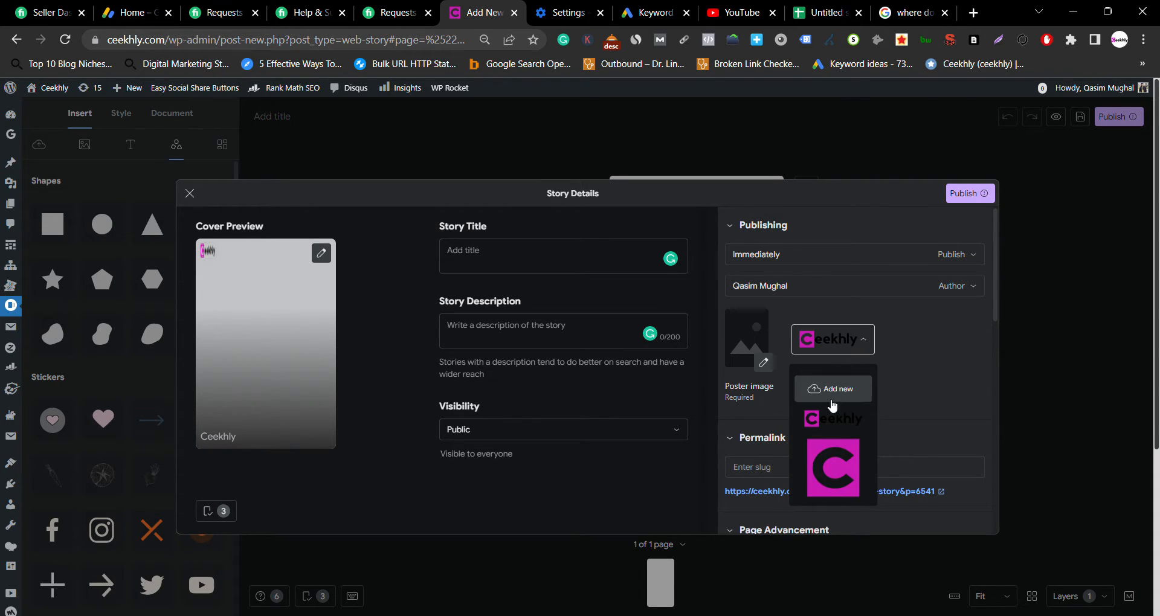
left_click(841, 459)
Review the story's permalink, page advancement, background audio, category, tag and visibility options, and close the story details
scroll(905, 387, "down", 3)
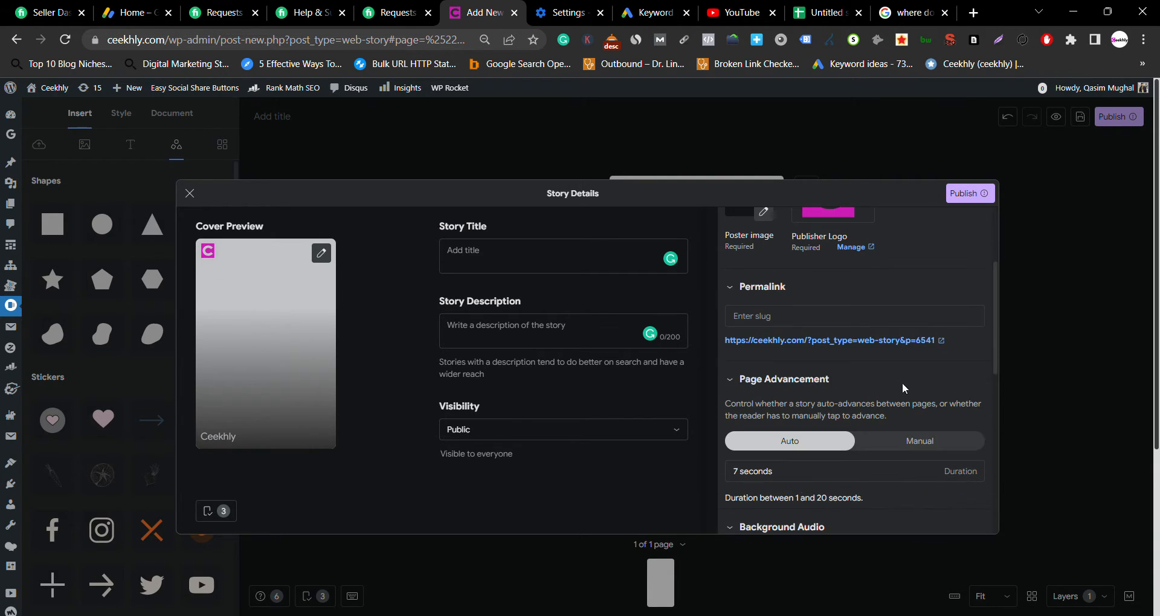
scroll(808, 418, "down", 6)
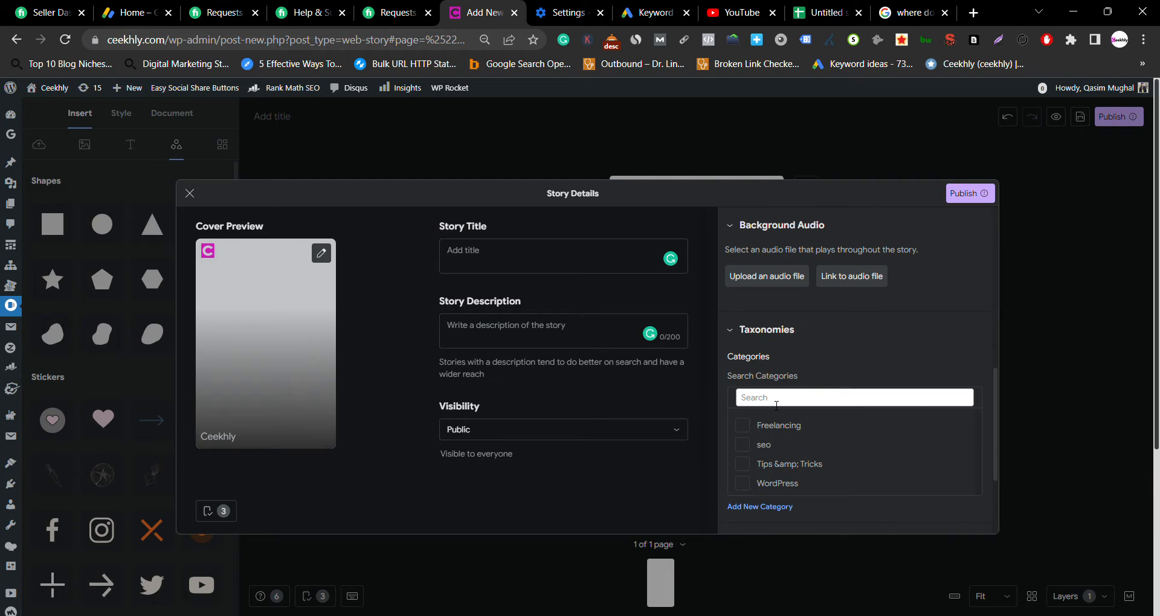
scroll(775, 408, "down", 1)
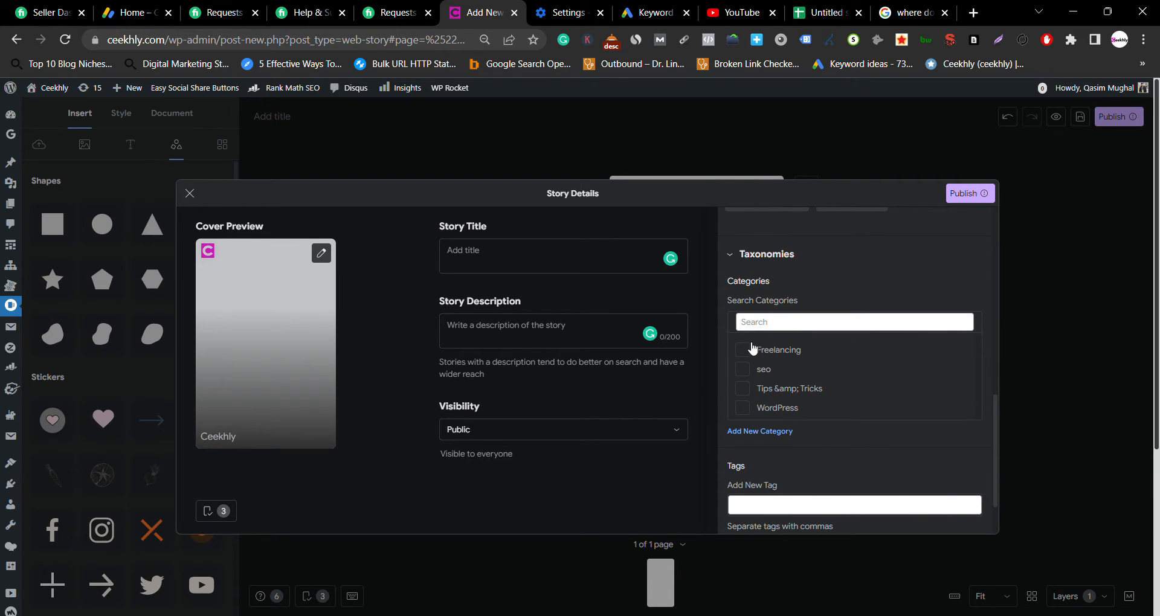
scroll(752, 412, "down", 1)
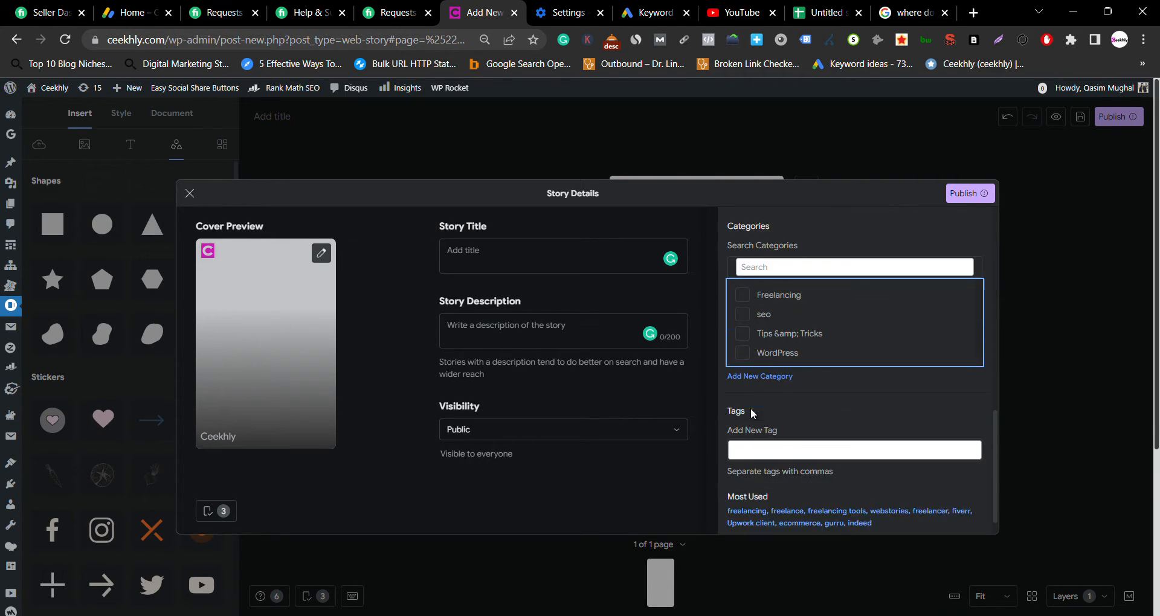
left_click(795, 444)
left_click(639, 436)
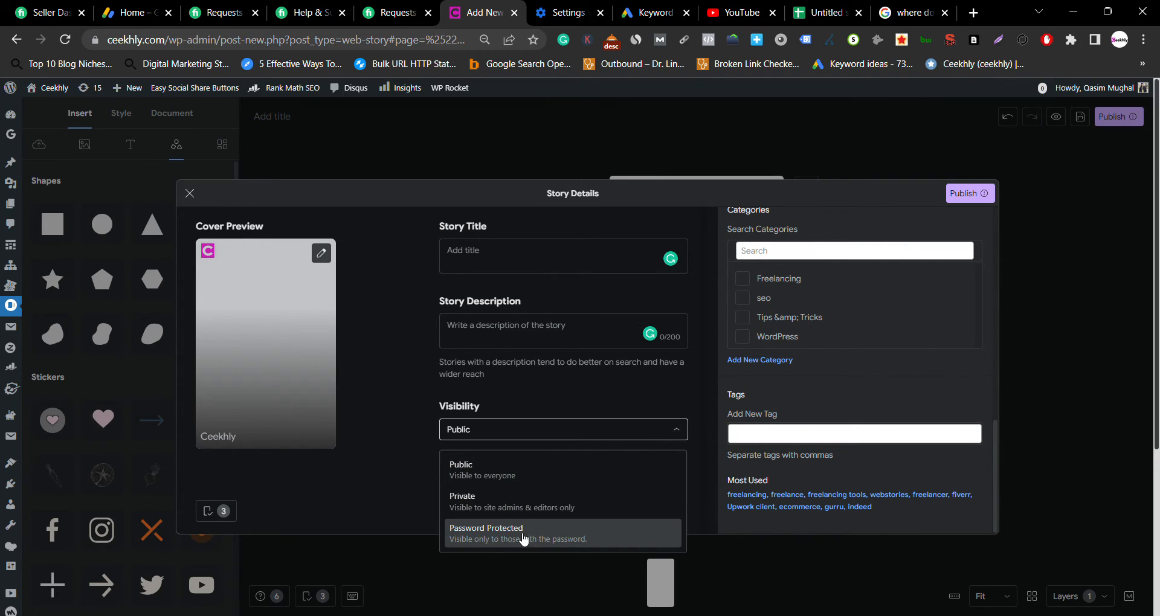
left_click(426, 472)
scroll(932, 301, "up", 1)
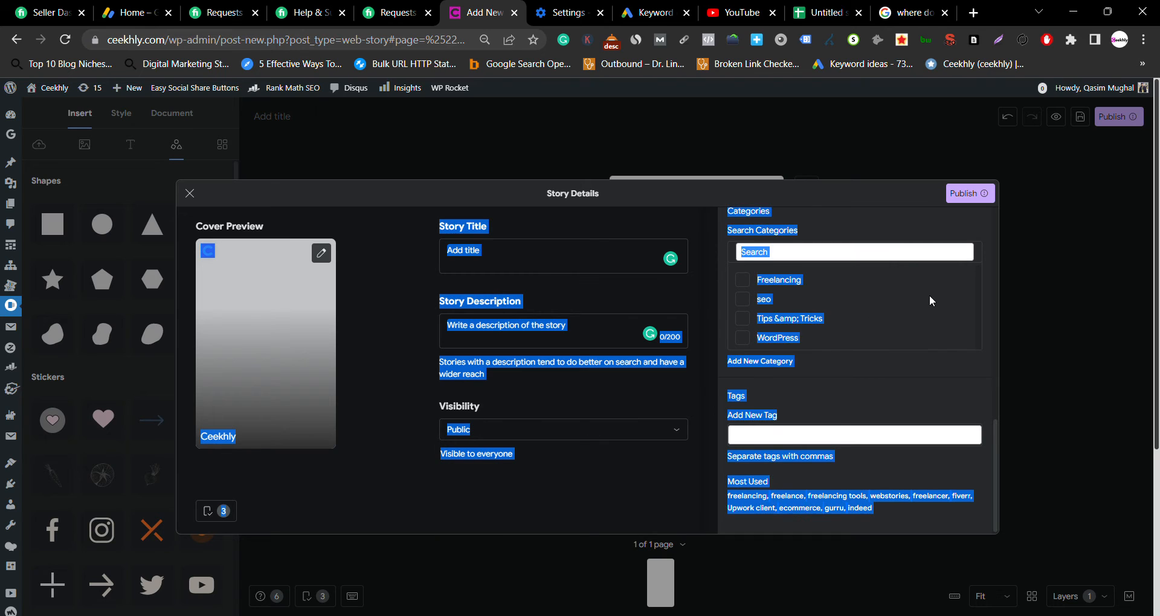
left_click(1025, 243)
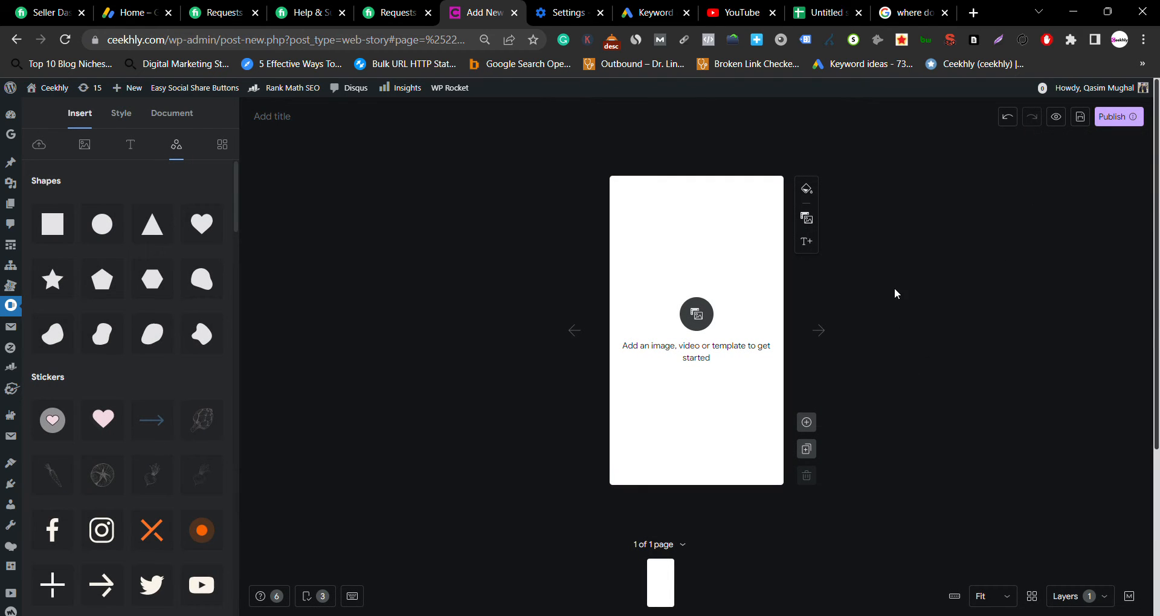